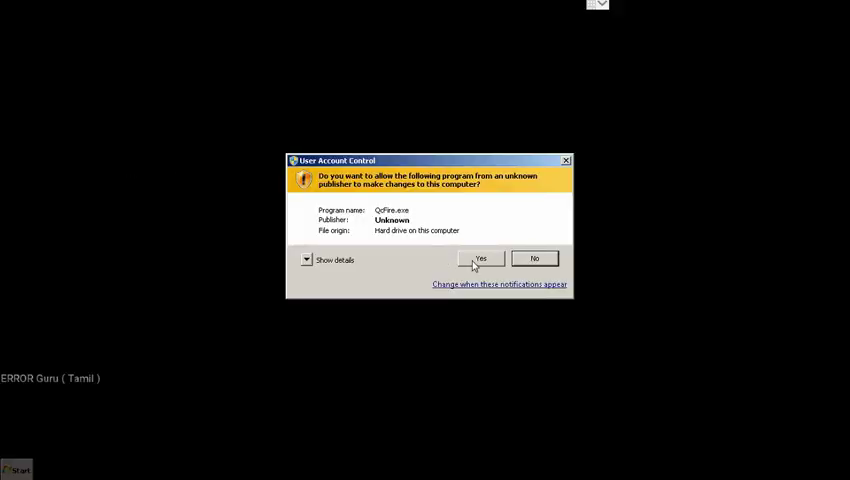
# - Approve the User Account Control prompt so QcFire.exe runs with admin rights
pyautogui.click(475, 262)
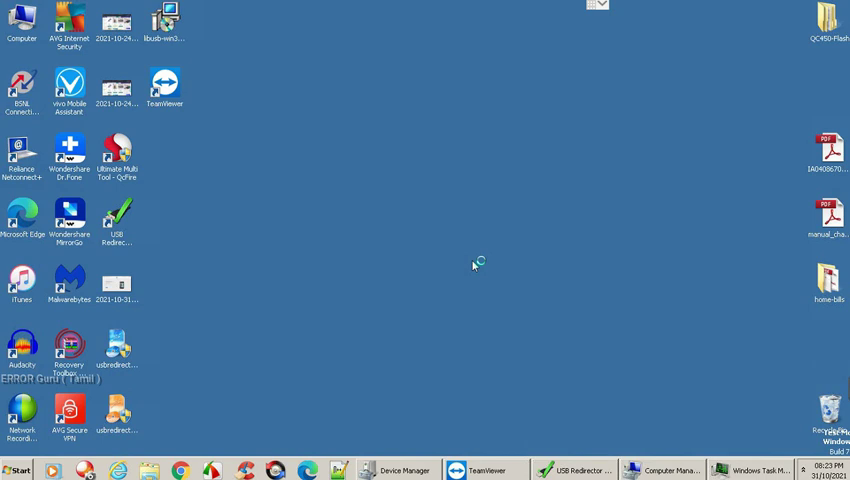
# - Refresh the desktop while the UMT QcFire v5.9 window finishes loading
pyautogui.rightClick(478, 150)
pyautogui.click(489, 185)
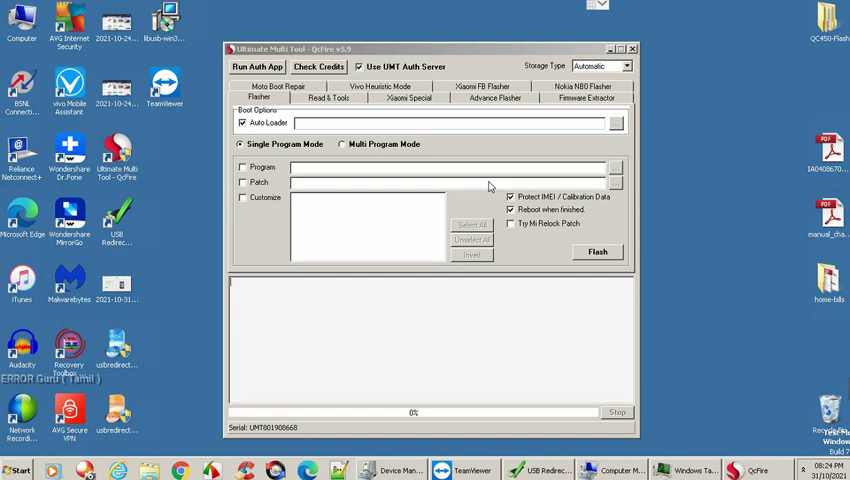
# - Load rawprogram_unsparse.xml as the Program file and check the Q450 path
pyautogui.click(274, 171)
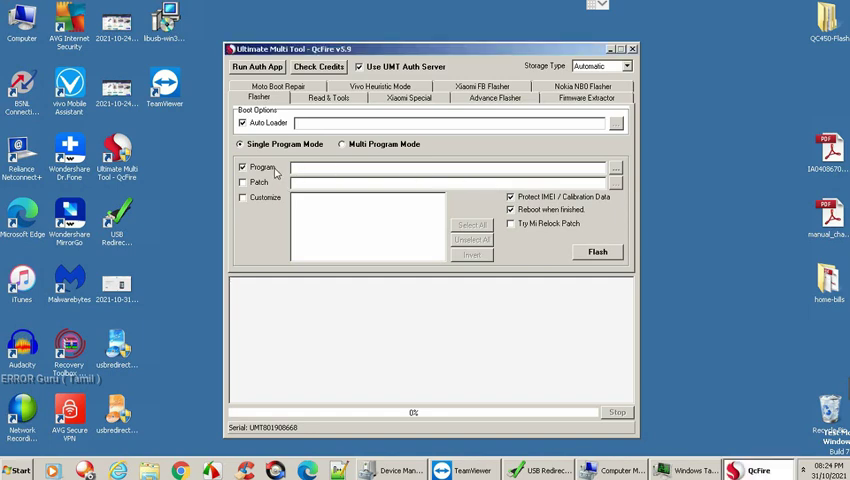
pyautogui.click(616, 168)
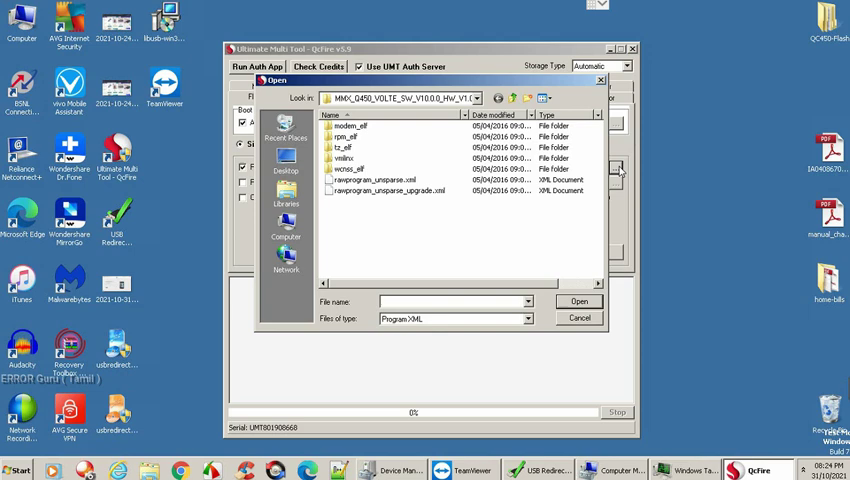
pyautogui.click(497, 181)
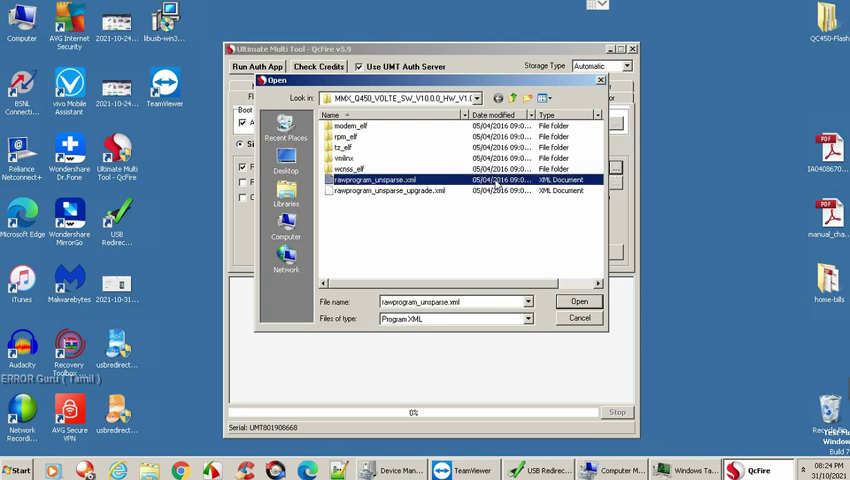
pyautogui.doubleClick(497, 181)
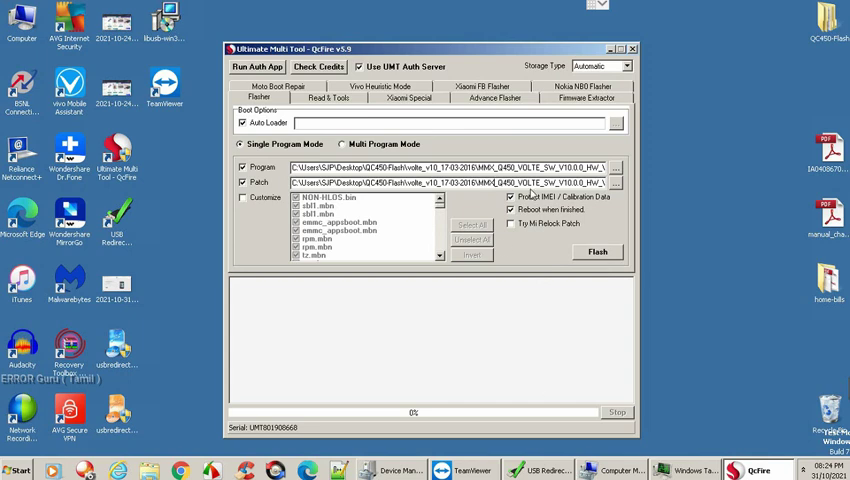
pyautogui.moveTo(517, 168); pyautogui.dragTo(494, 168)
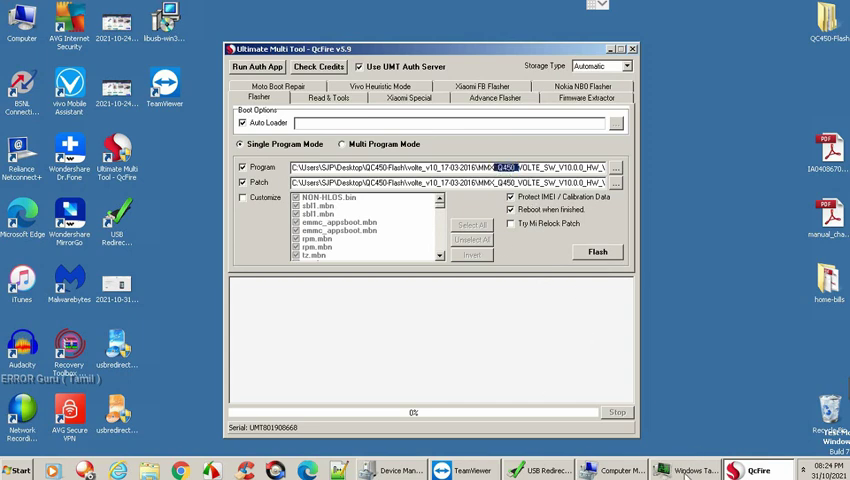
# - Select the Qualcomm HS-USB QDLoader 9008 (COM26) port in Device Manager
pyautogui.click(620, 470)
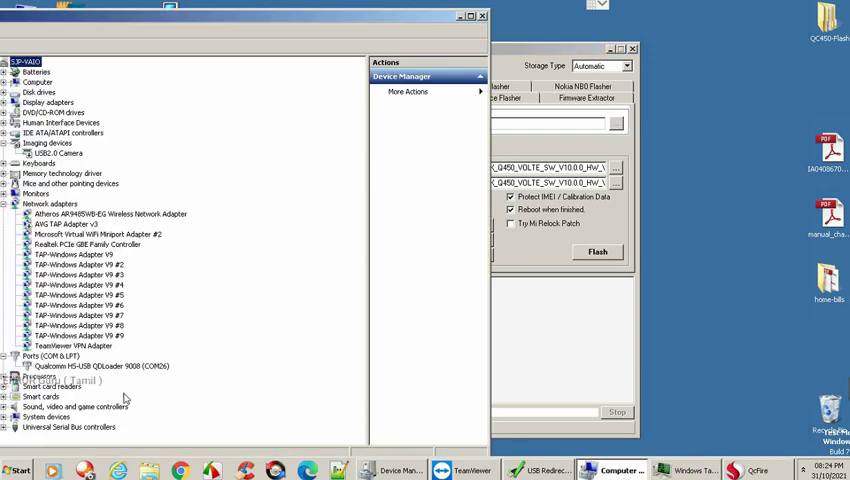
pyautogui.click(90, 367)
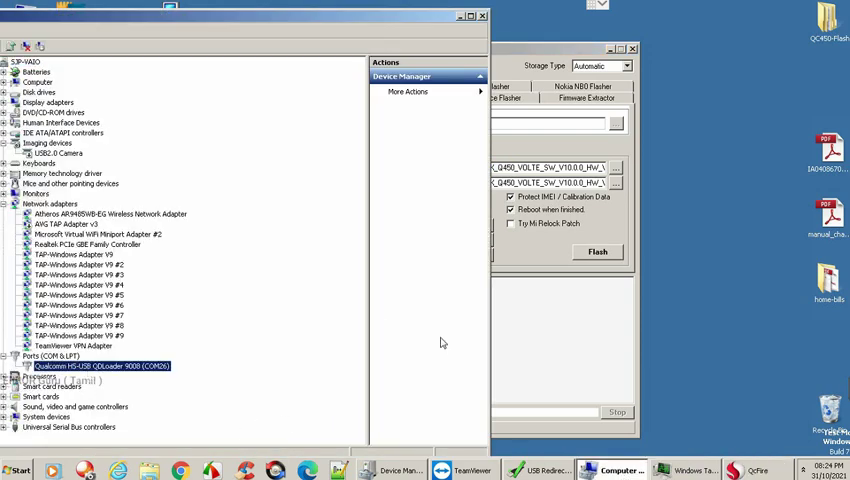